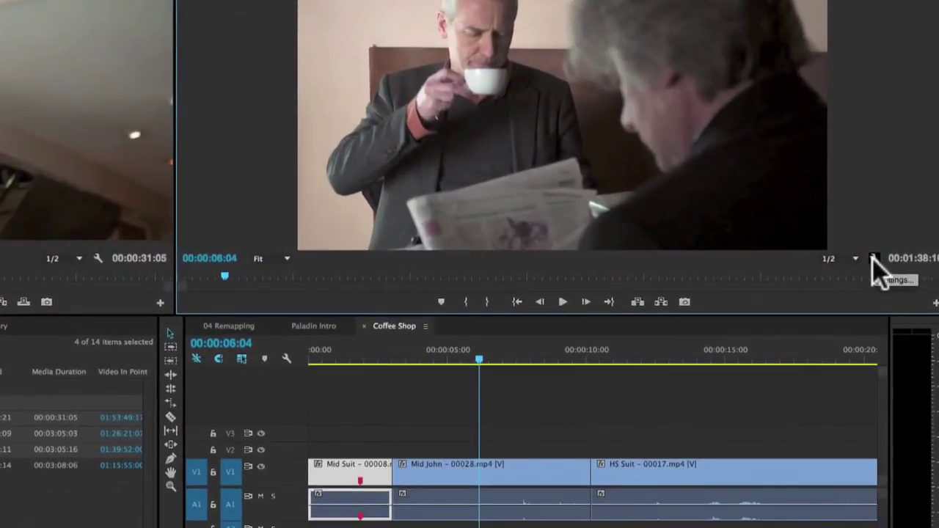
# Enable Overlays in the Program monitor to show per-track source timecodes over the Coffee Shop playback
pyautogui.click(873, 259)
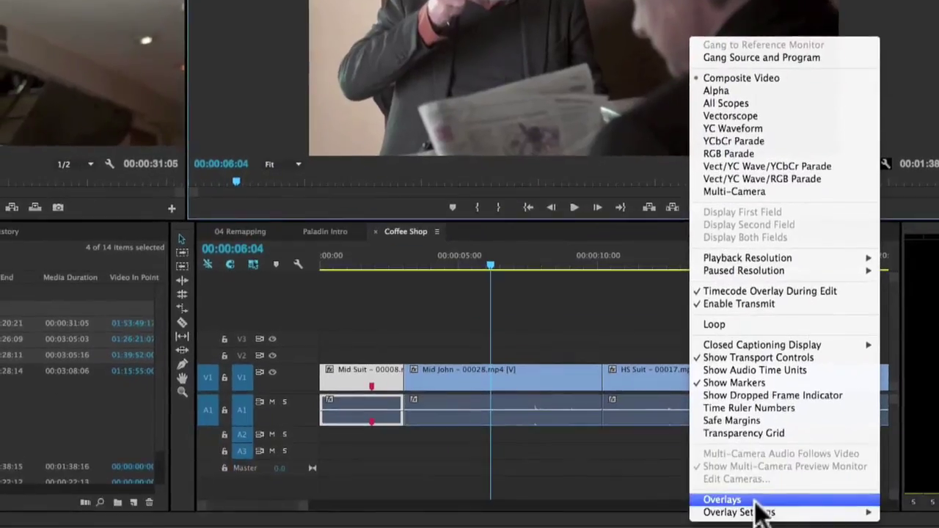
pyautogui.click(750, 502)
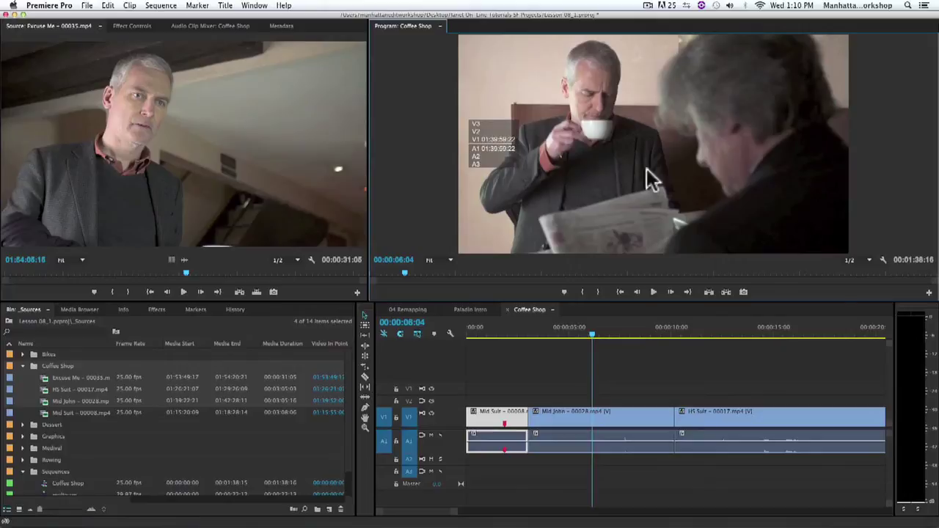
# In Overlay Settings, limit the Source Timecode overlay to track V1 with Top Alignment
pyautogui.click(883, 260)
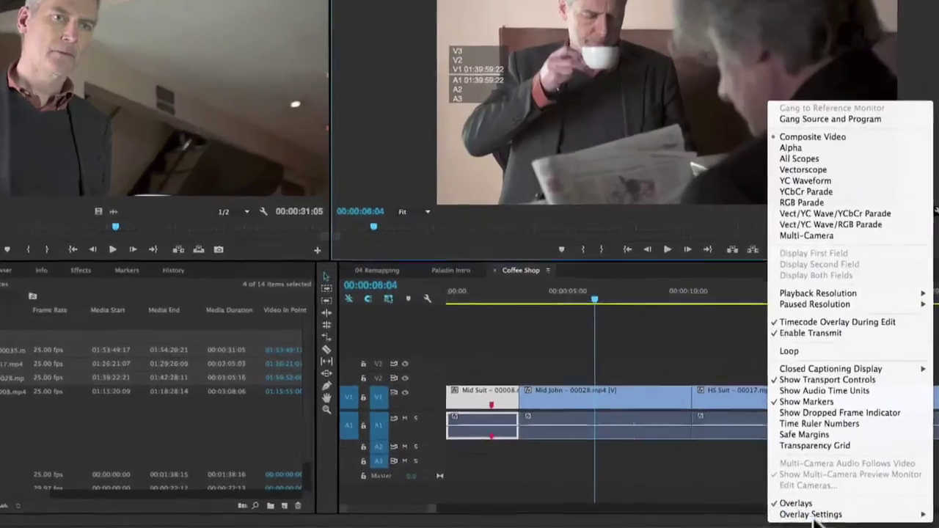
pyautogui.moveTo(778, 516)
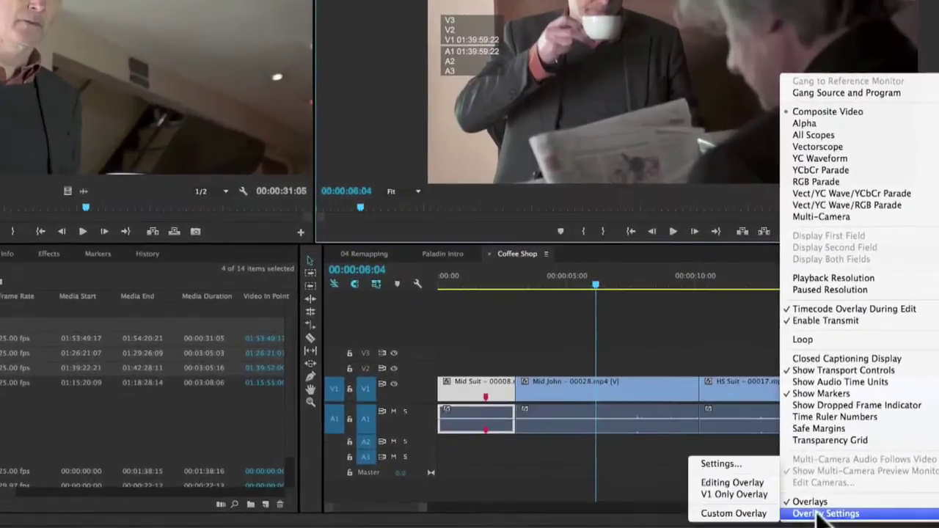
pyautogui.click(725, 464)
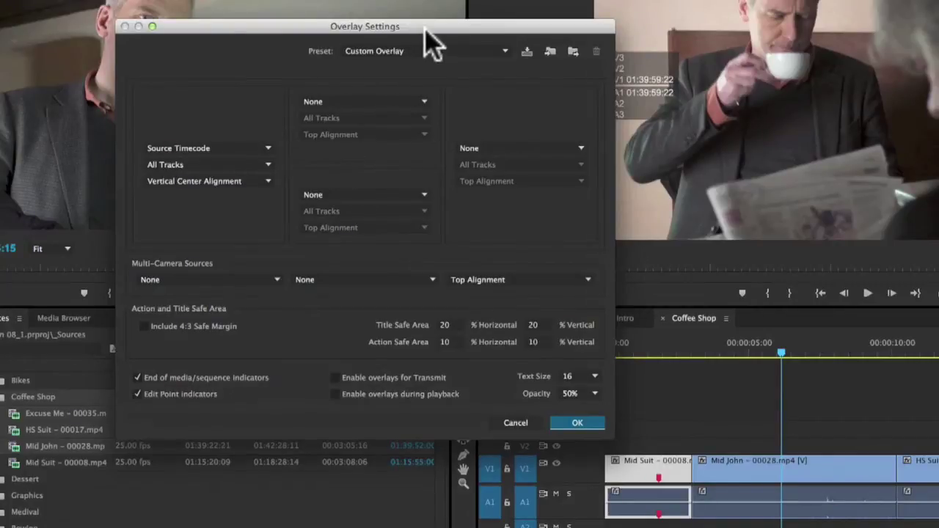
pyautogui.moveTo(426, 27); pyautogui.dragTo(396, 9)
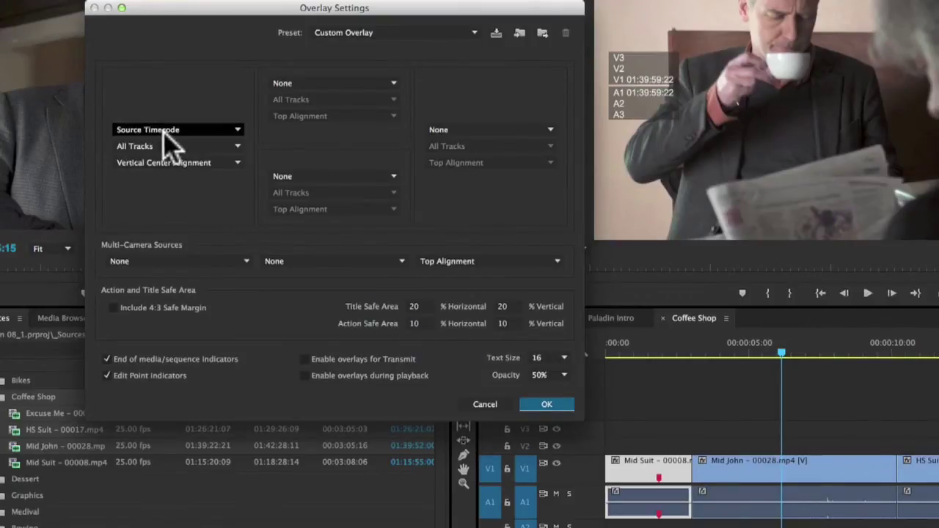
pyautogui.click(238, 146)
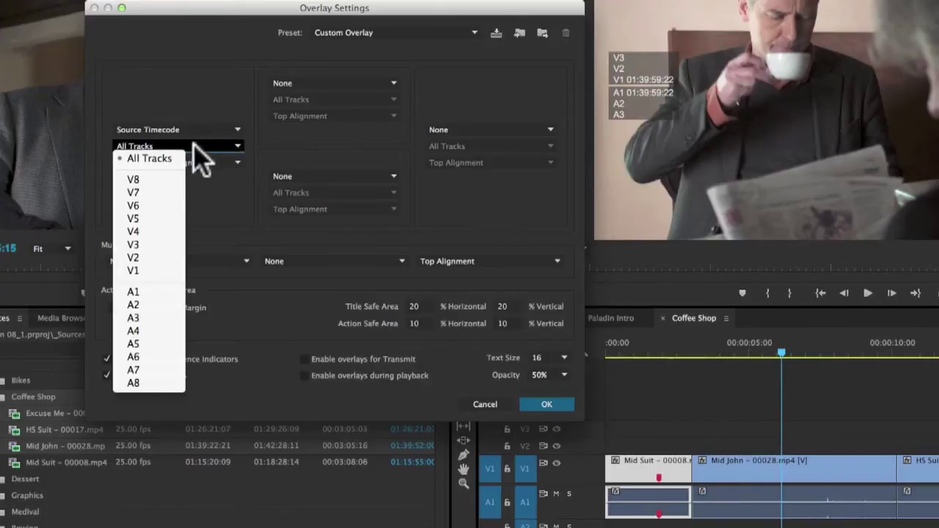
pyautogui.click(155, 273)
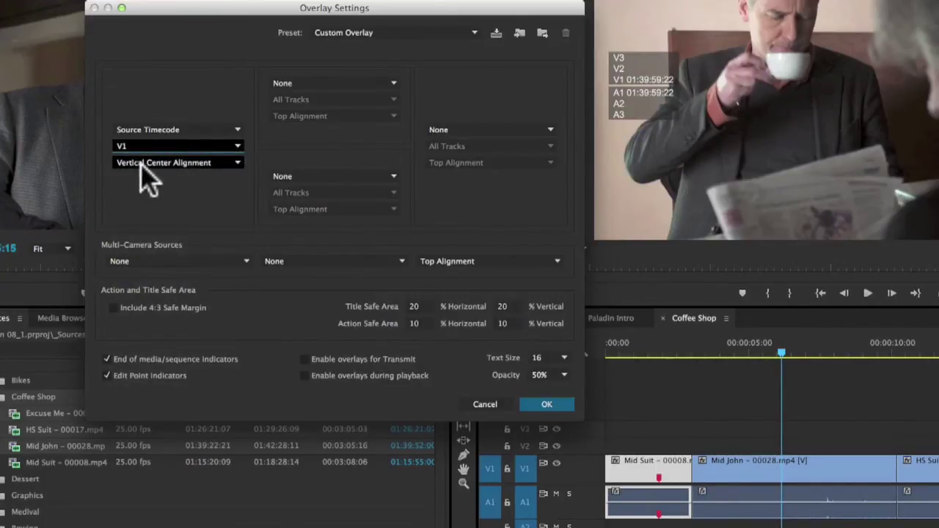
pyautogui.click(209, 162)
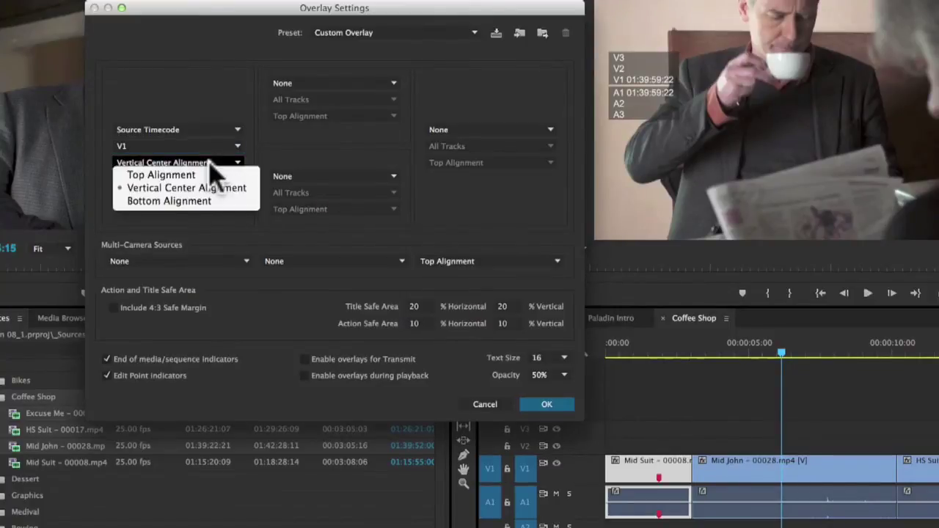
pyautogui.click(158, 176)
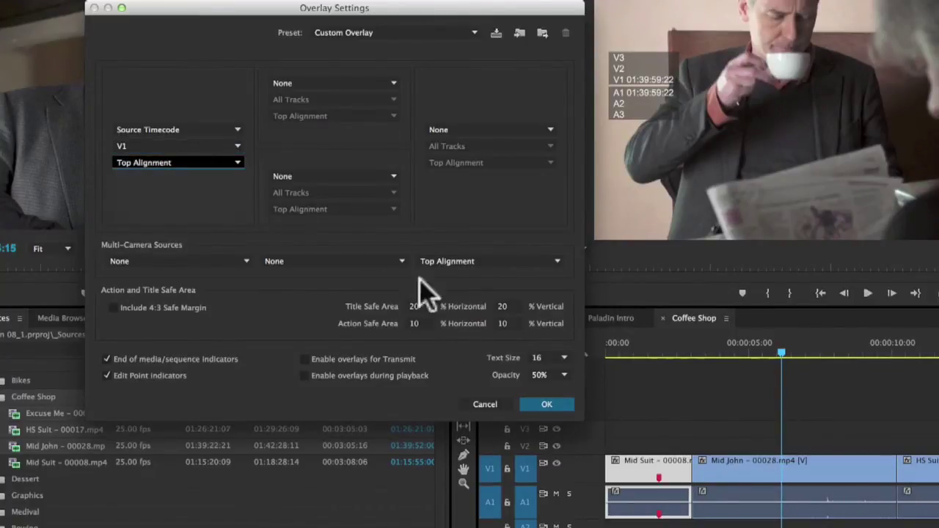
pyautogui.click(547, 405)
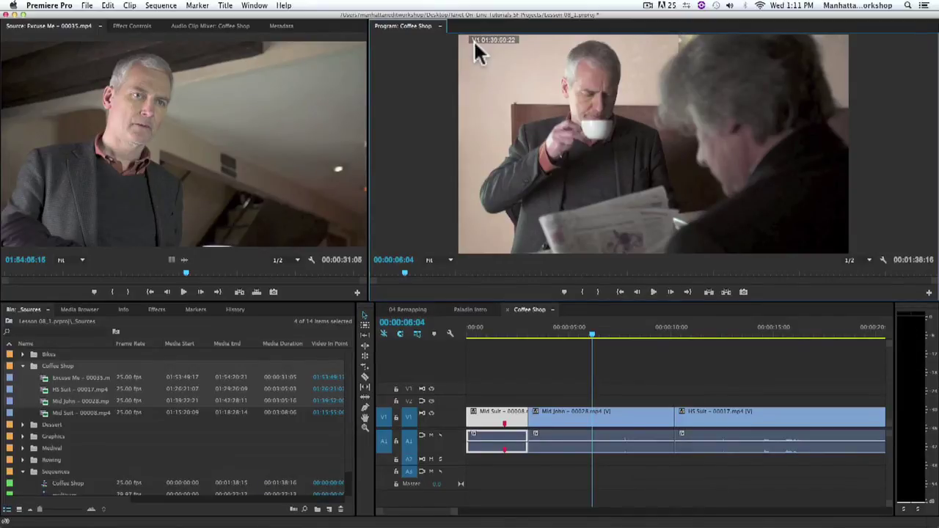
# Set the top overlay position to Sequence Timecode in Overlay Settings
pyautogui.click(884, 260)
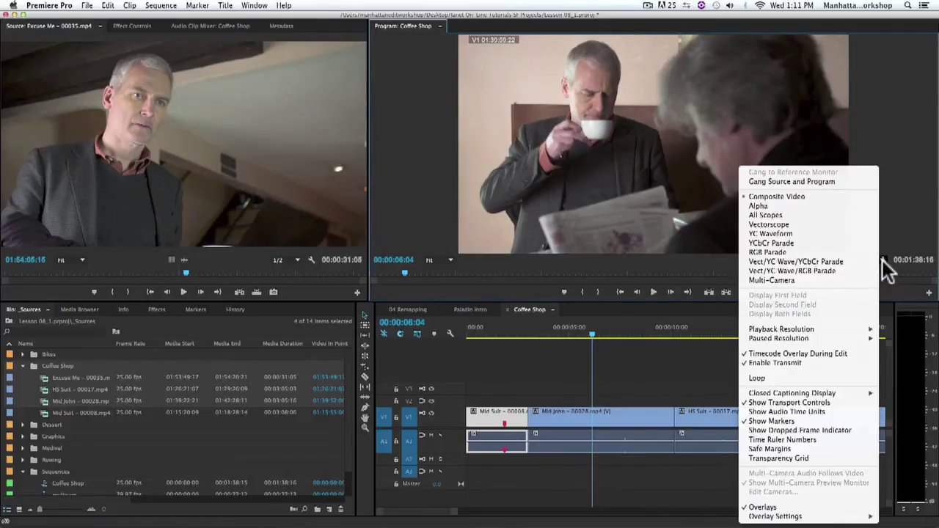
pyautogui.moveTo(770, 517)
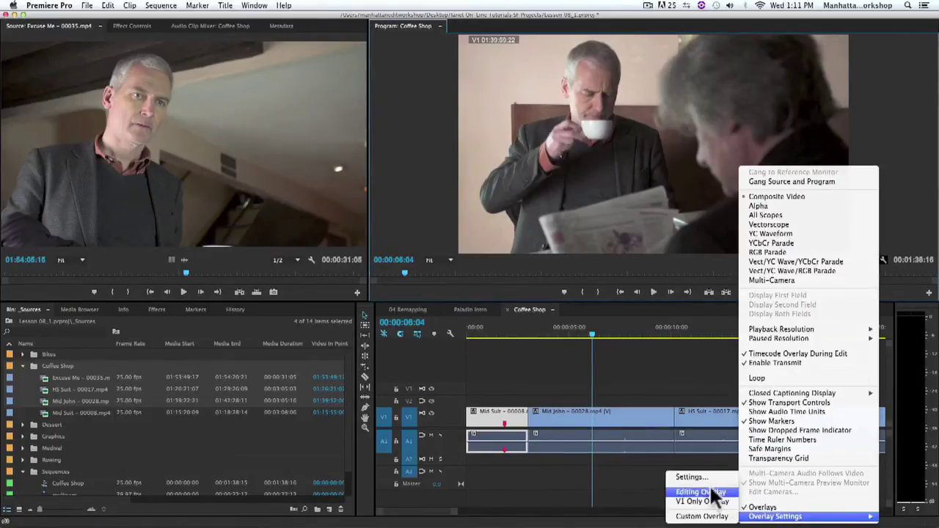
pyautogui.click(690, 478)
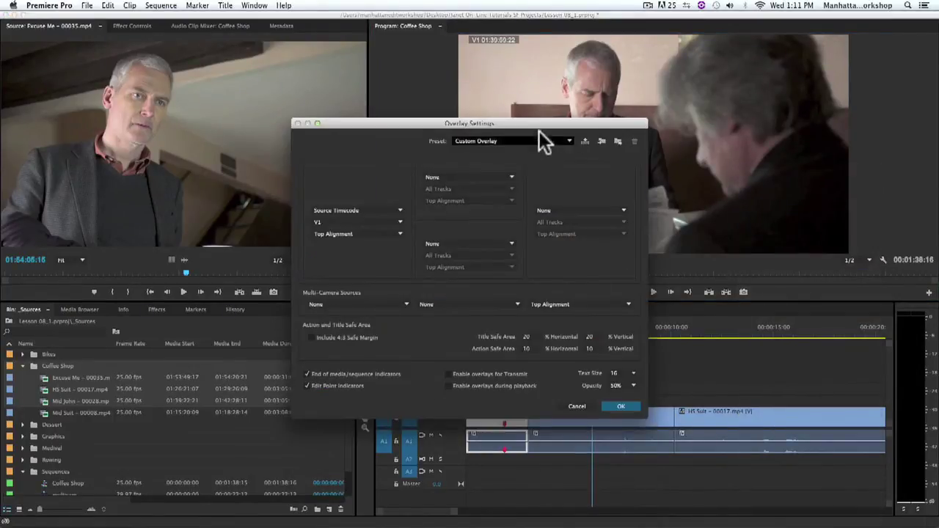
pyautogui.moveTo(539, 119); pyautogui.dragTo(384, 97)
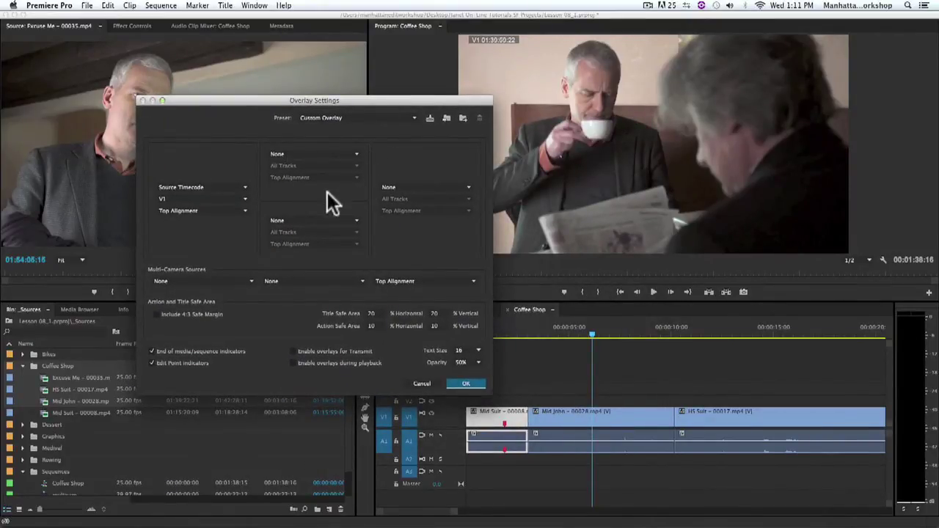
pyautogui.click(356, 154)
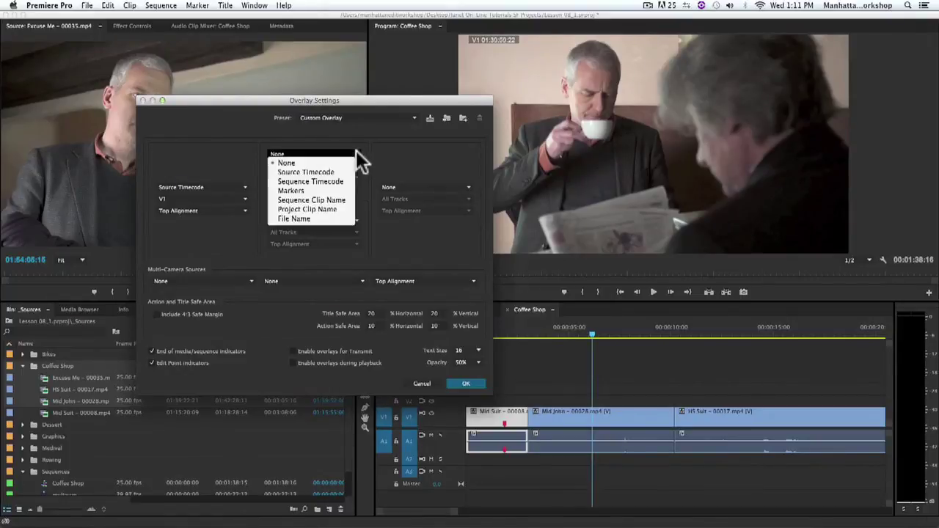
pyautogui.click(333, 181)
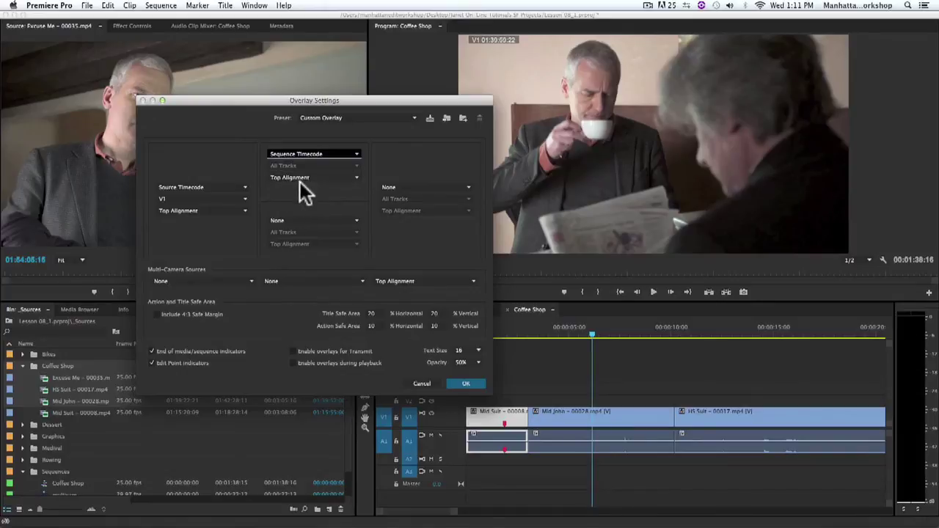
# Set the top-right overlay to Markers for track V1 with Top Alignment and apply
pyautogui.click(468, 185)
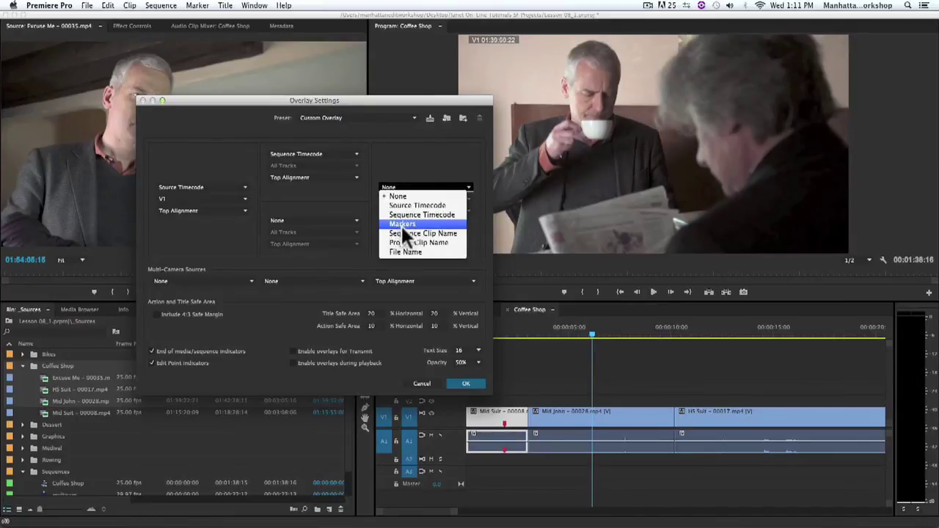
pyautogui.click(401, 224)
pyautogui.click(437, 199)
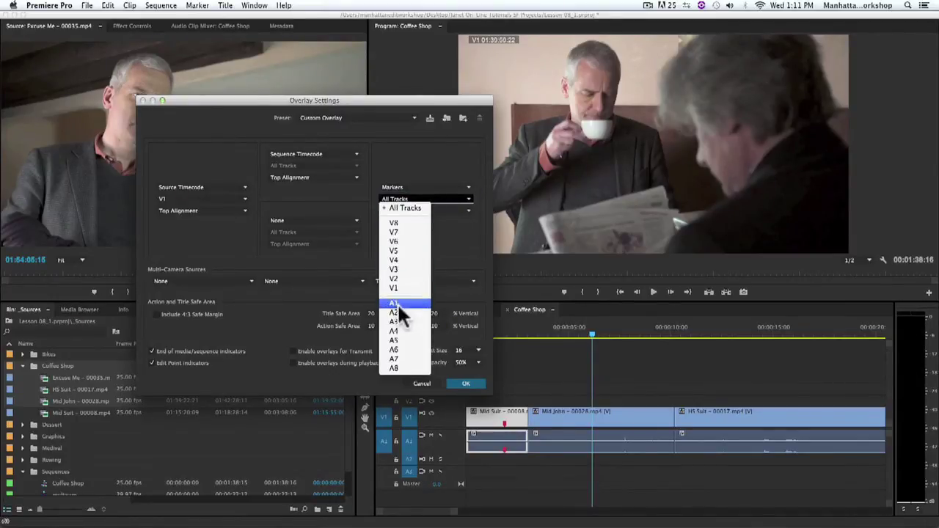
pyautogui.click(399, 288)
pyautogui.click(420, 210)
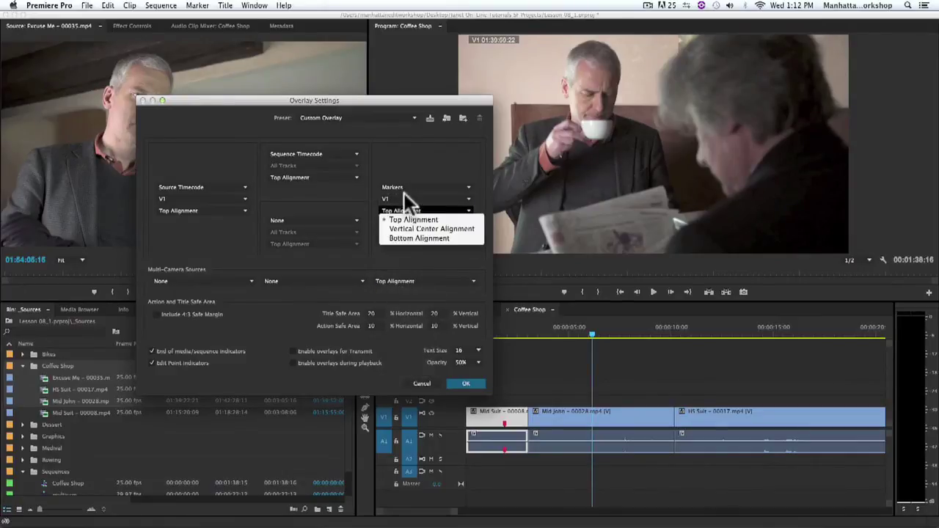
pyautogui.click(408, 220)
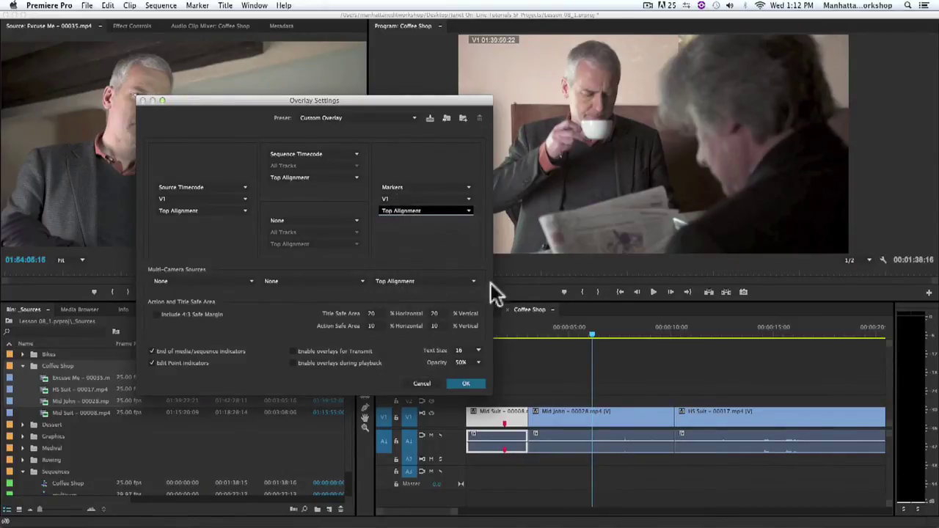
pyautogui.click(473, 388)
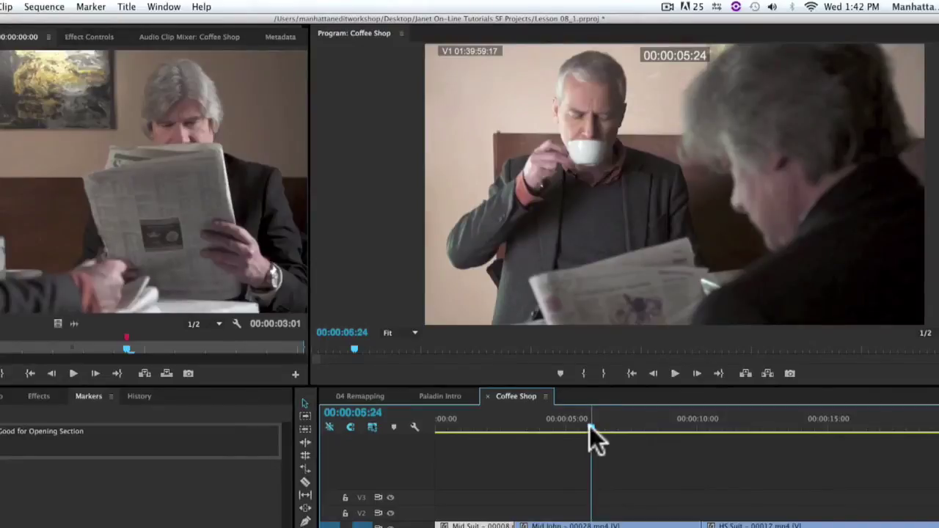
# Move the Coffee Shop timeline playhead back to the marker at 00:00:01:22
pyautogui.moveTo(590, 426); pyautogui.dragTo(491, 454)
pyautogui.moveTo(507, 347); pyautogui.dragTo(504, 348)
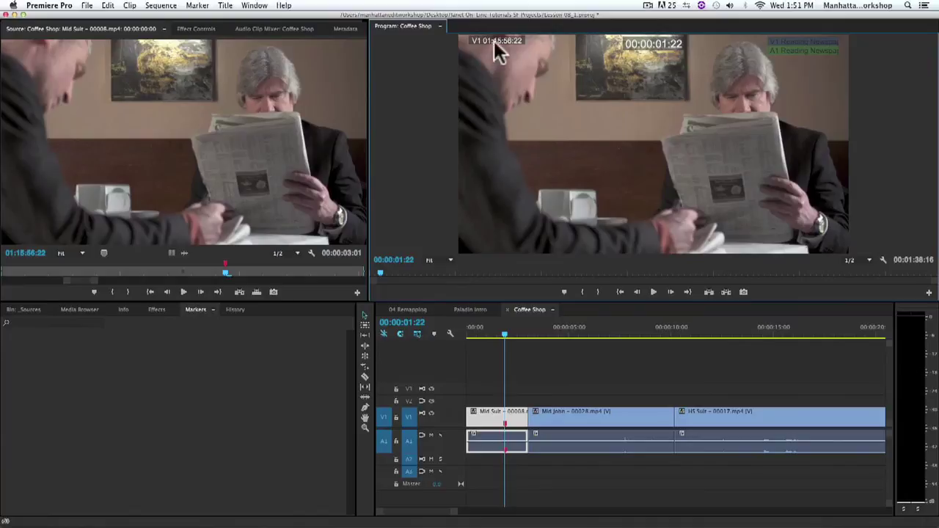
# In Overlay Settings, set the overlay Text Size to 20 and Opacity to 75%
pyautogui.click(883, 259)
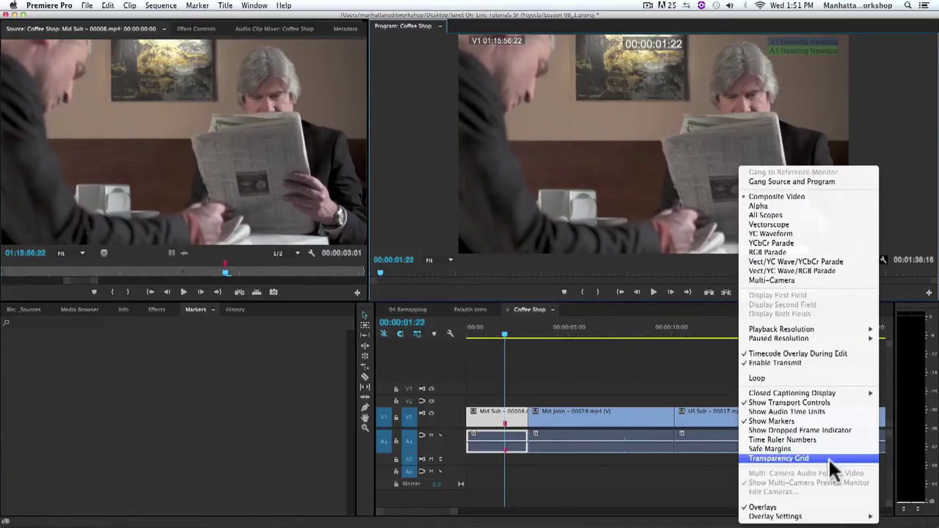
pyautogui.moveTo(796, 517)
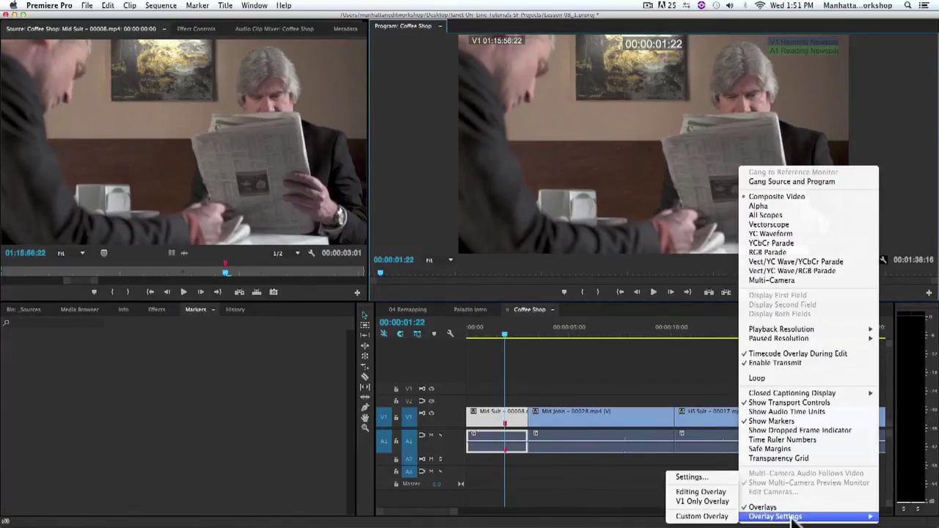
pyautogui.click(693, 477)
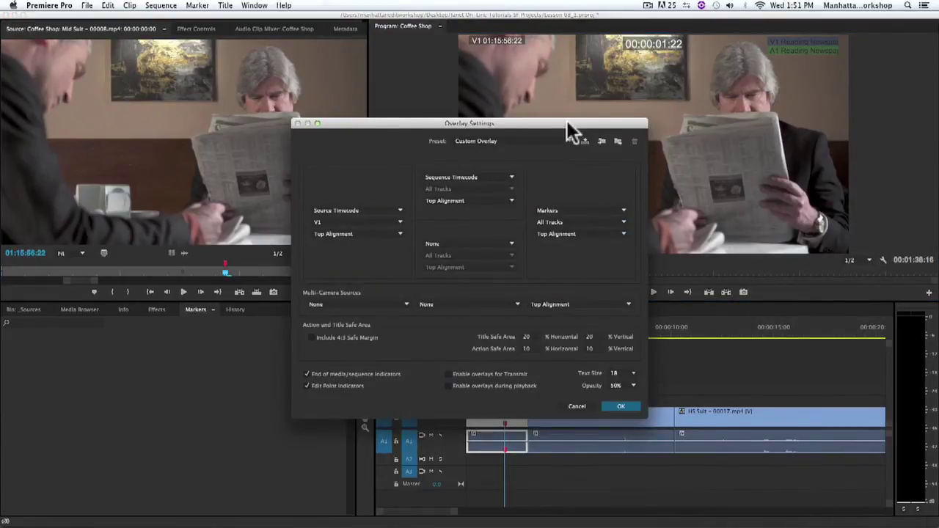
pyautogui.moveTo(567, 120); pyautogui.dragTo(584, 119)
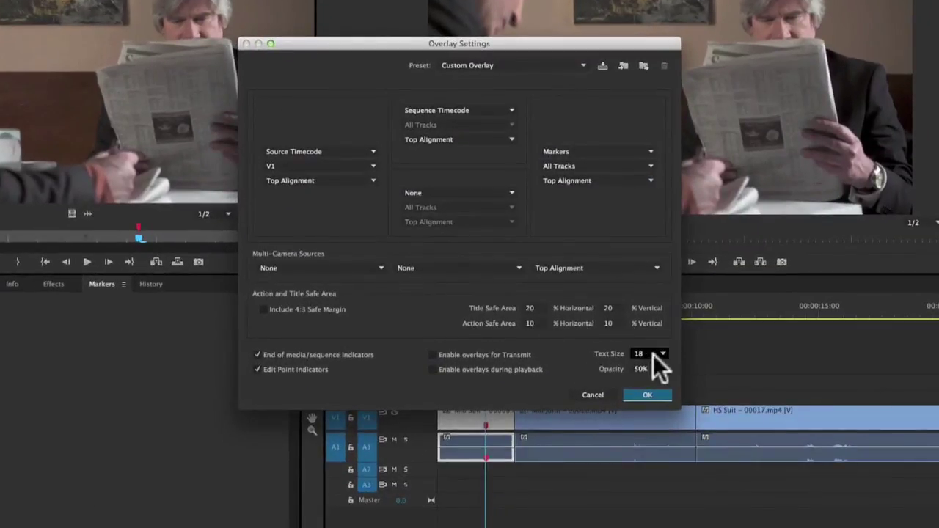
pyautogui.click(654, 354)
pyautogui.click(652, 413)
pyautogui.click(663, 369)
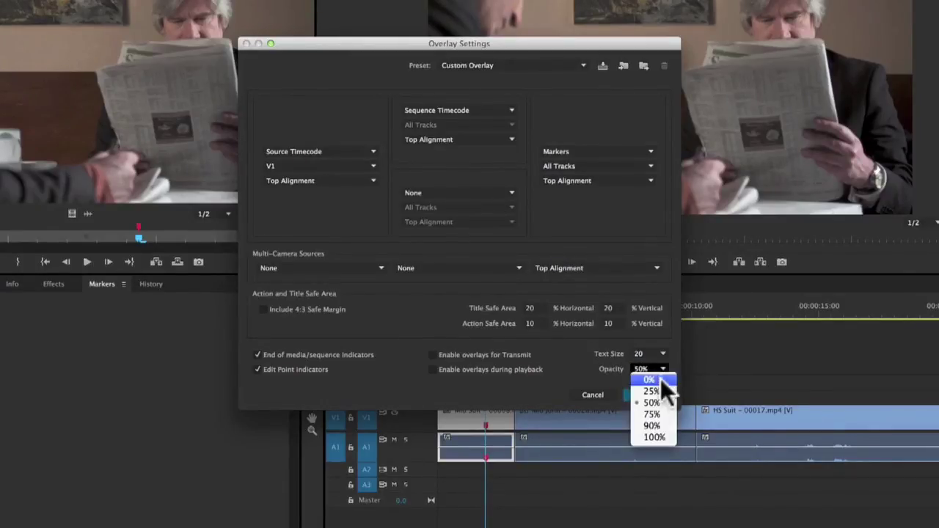
pyautogui.click(649, 415)
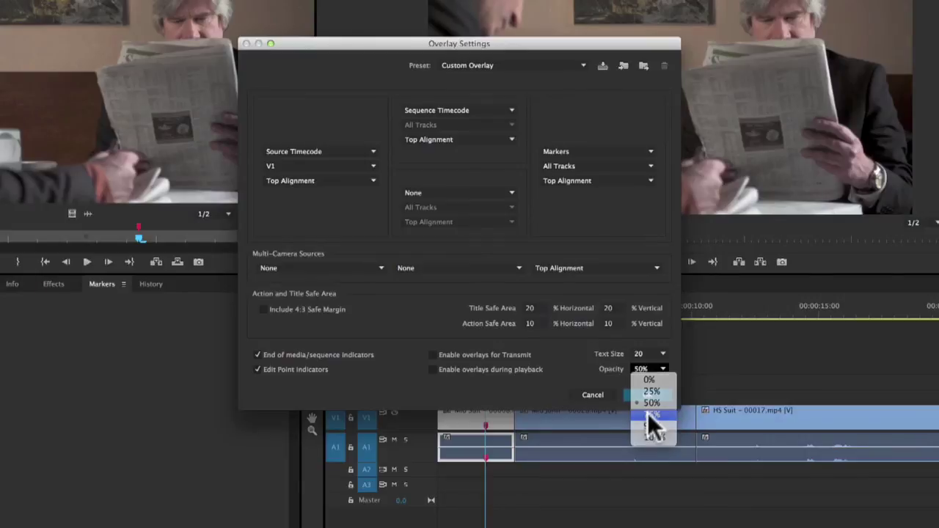
pyautogui.click(644, 394)
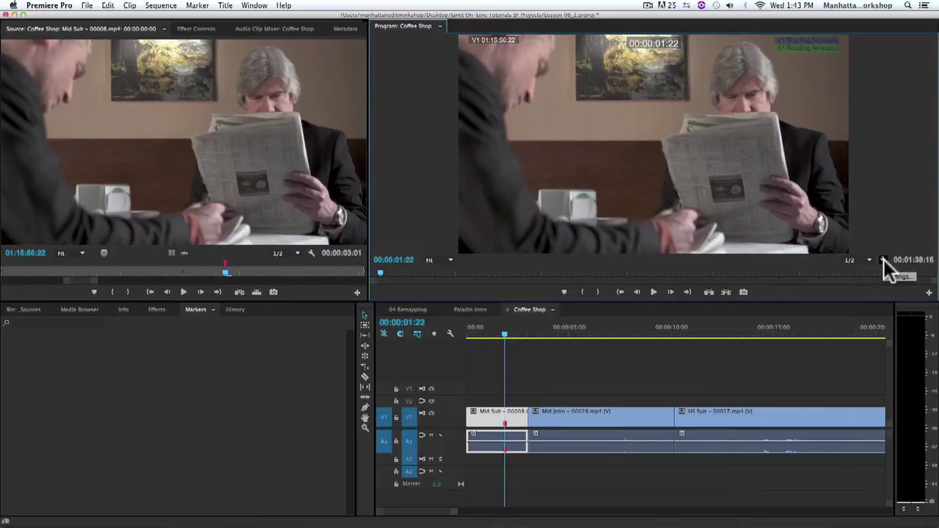
pyautogui.click(883, 261)
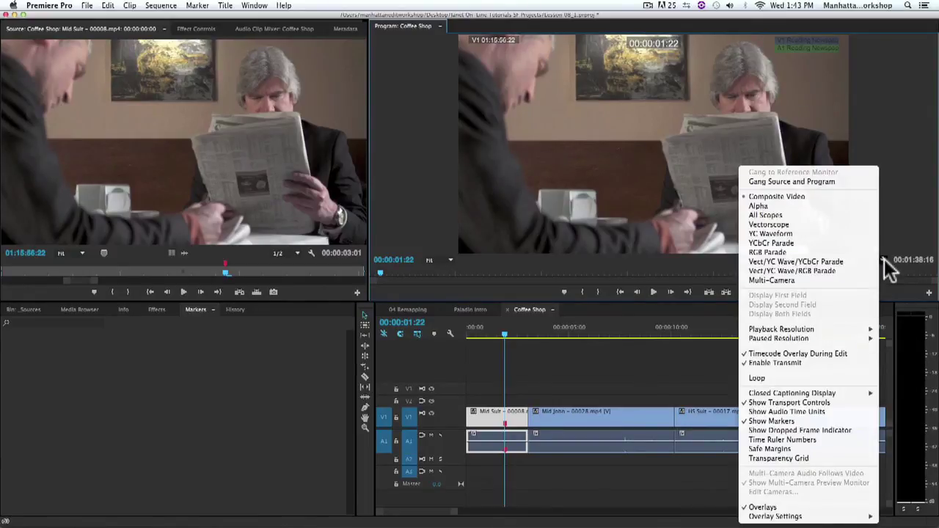
pyautogui.click(890, 239)
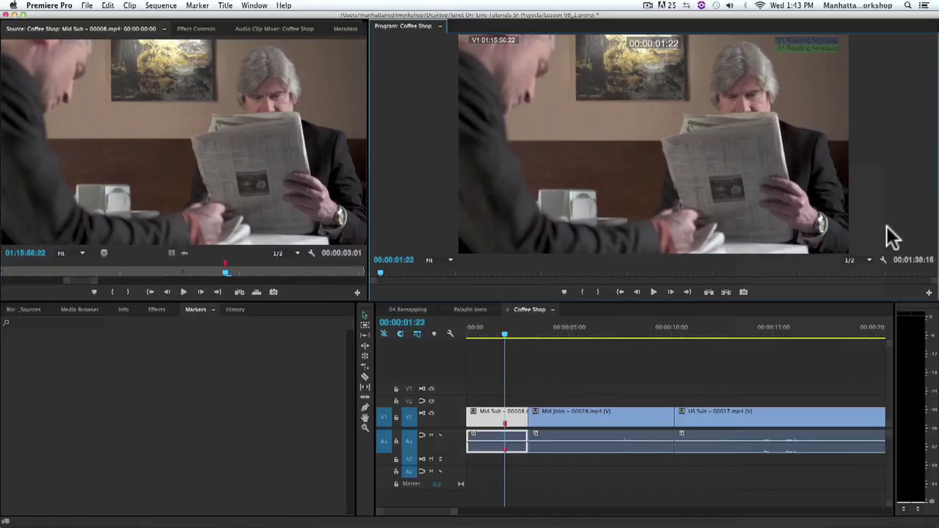